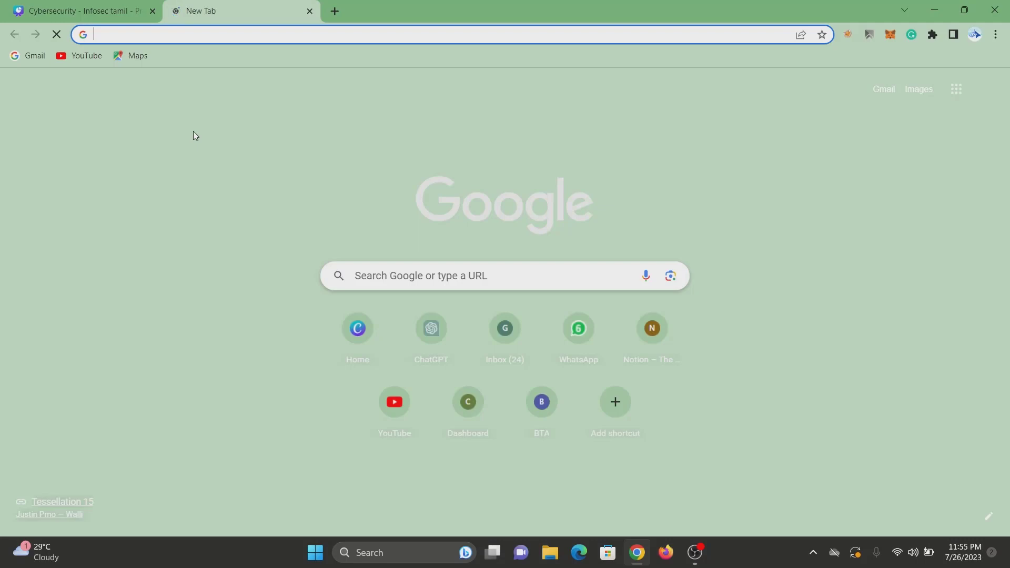
Search Google for "virtualbox download" and save the VirtualBox 7.0.10 Windows hosts installer from virtualbox.org to the Desktop
type("virtual")
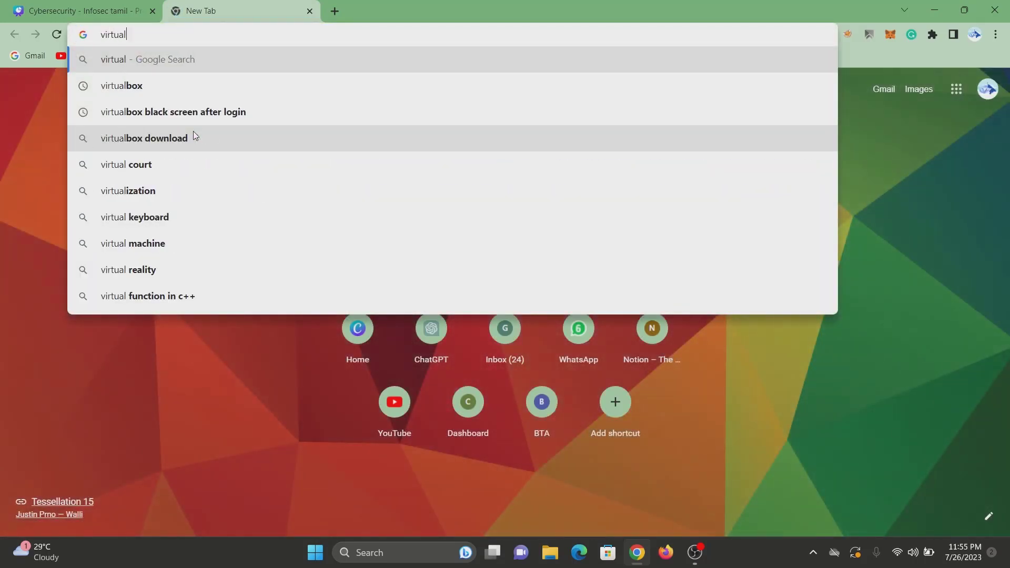
key("Down")
key("Down")
key("Down")
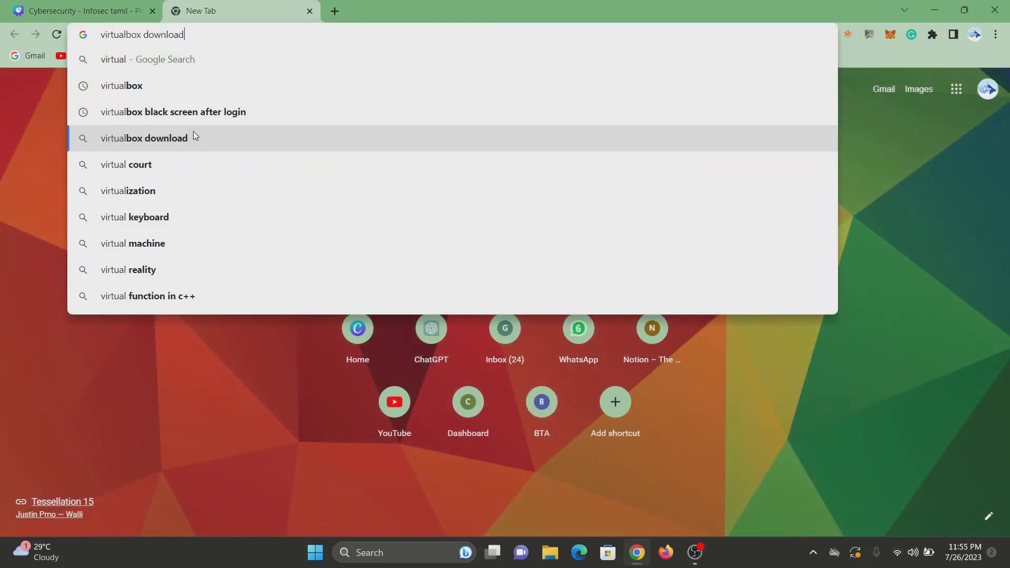
key("Return")
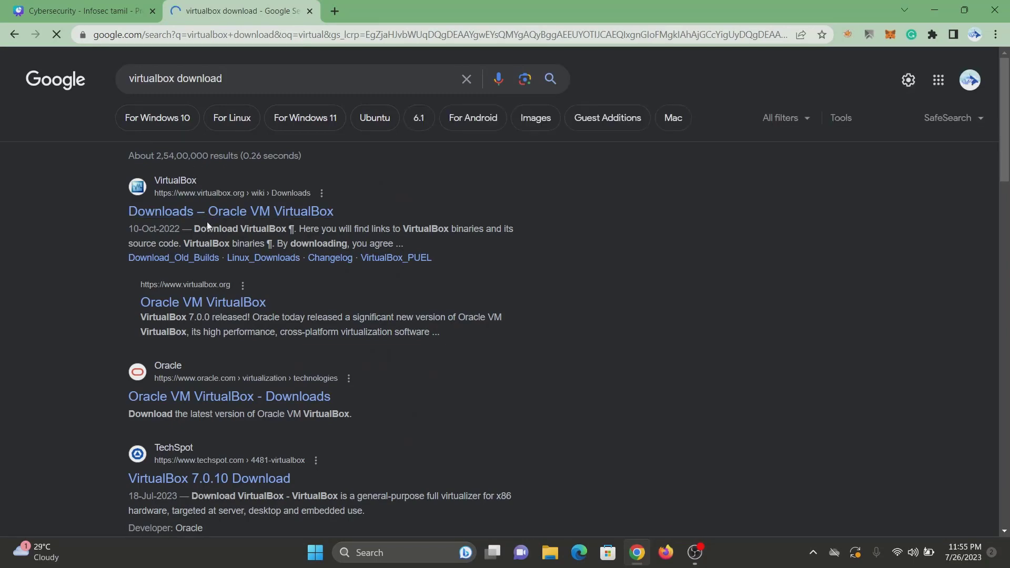
left_click(202, 218)
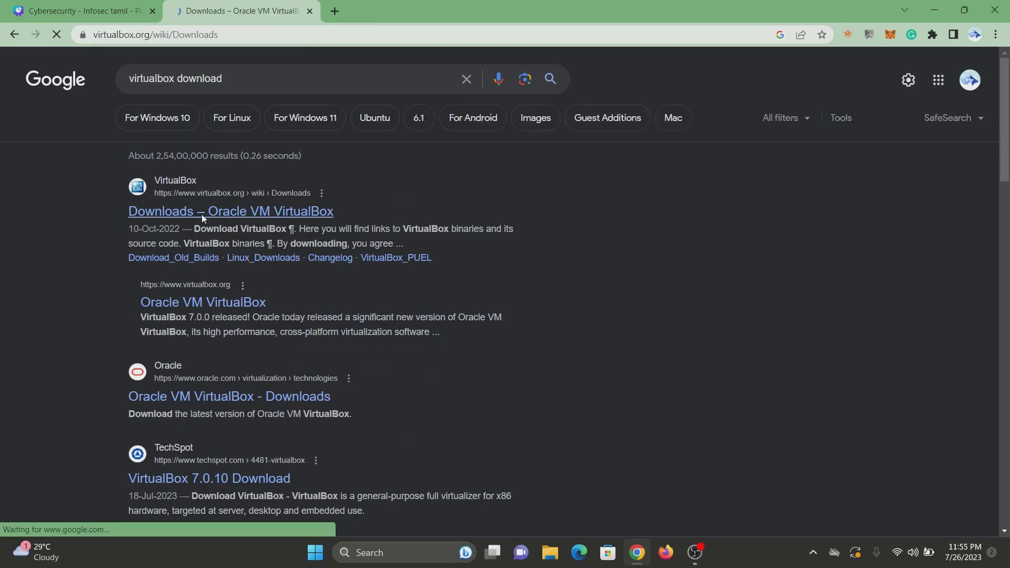
left_click(342, 318)
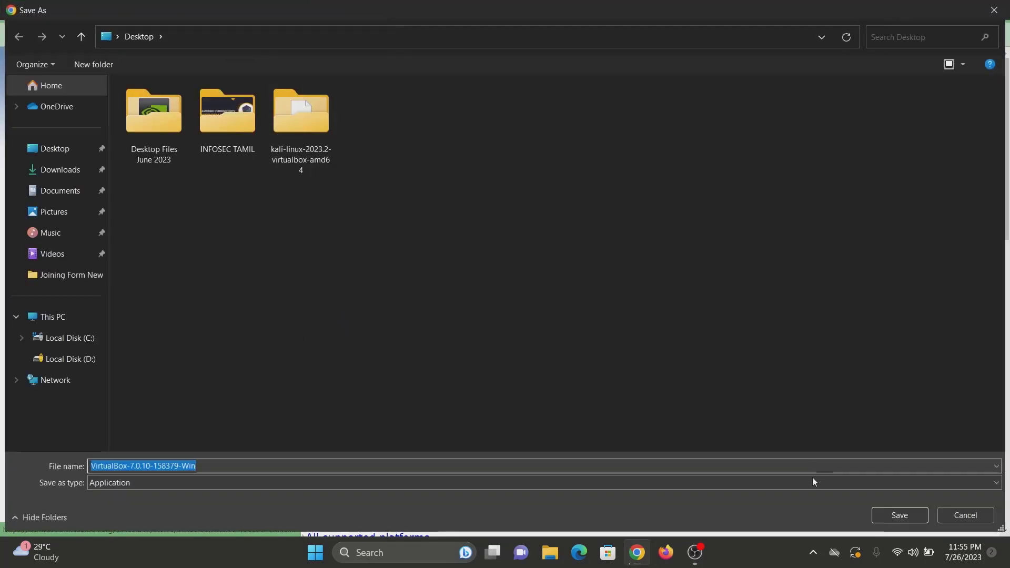
left_click(888, 518)
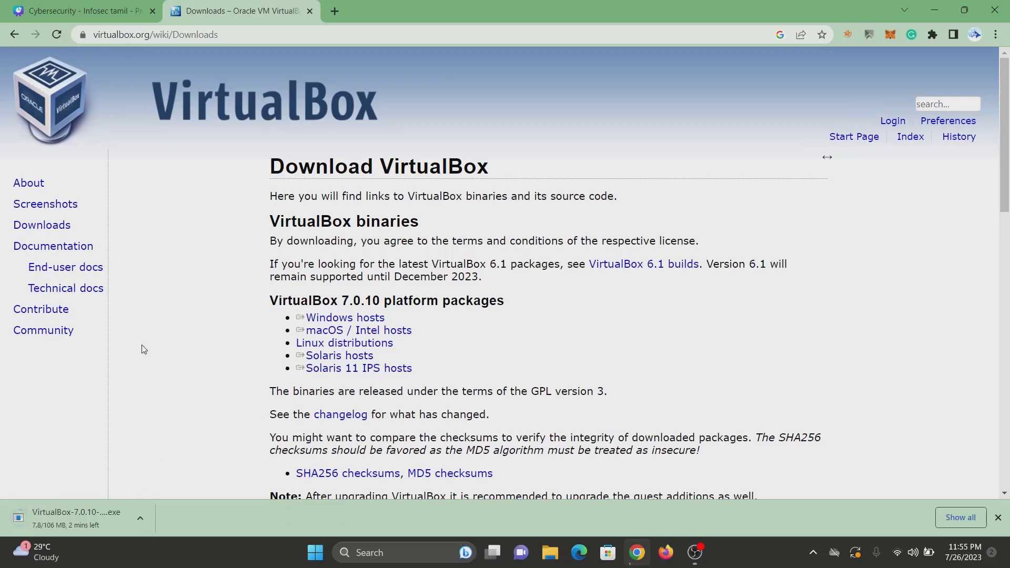
Search for "kali linux download" and open the pre-built virtual machine images on kali.org's Get Kali page
left_click(218, 35)
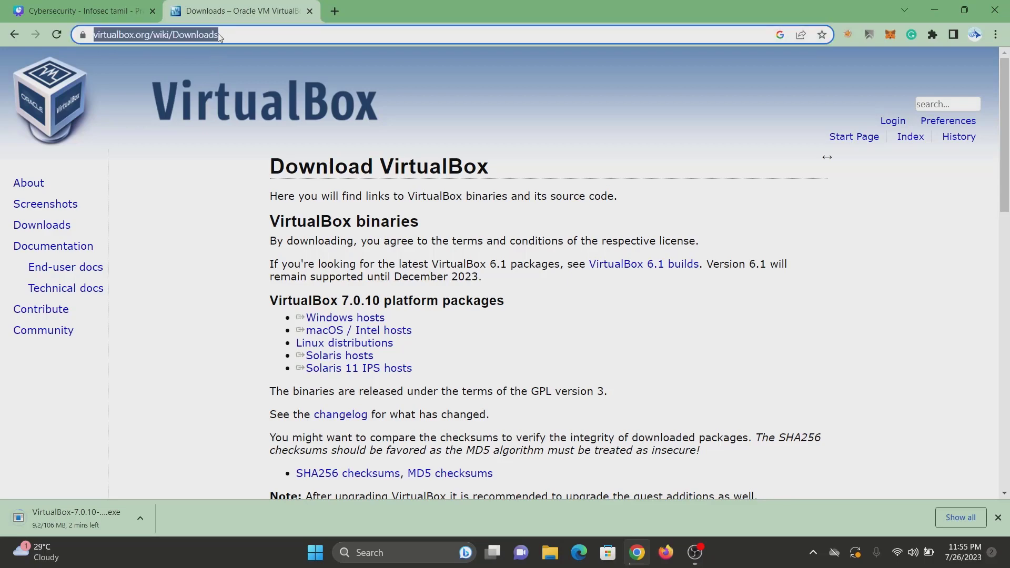
type("kali linux")
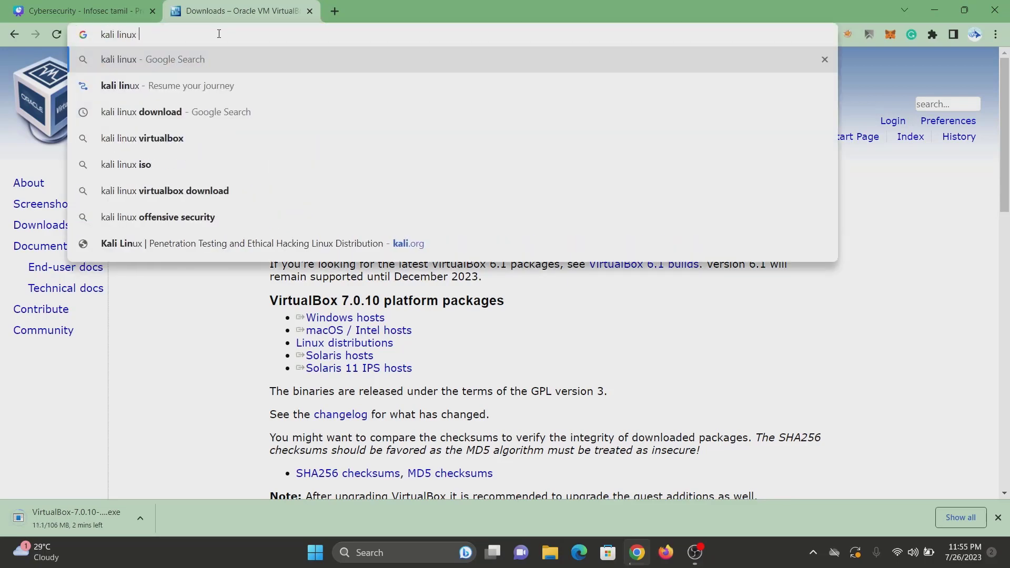
left_click(191, 118)
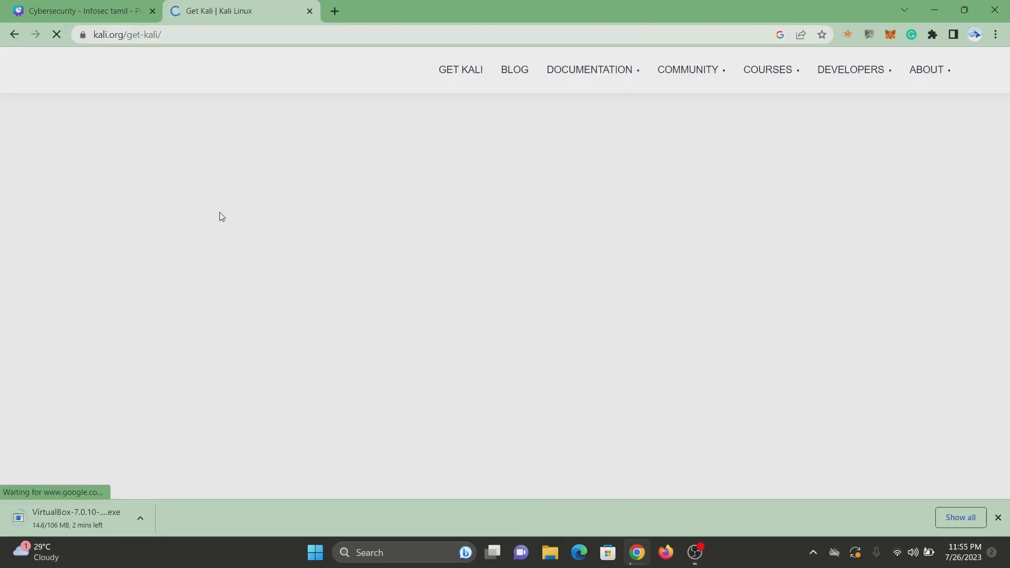
scroll(633, 261, "down", 2)
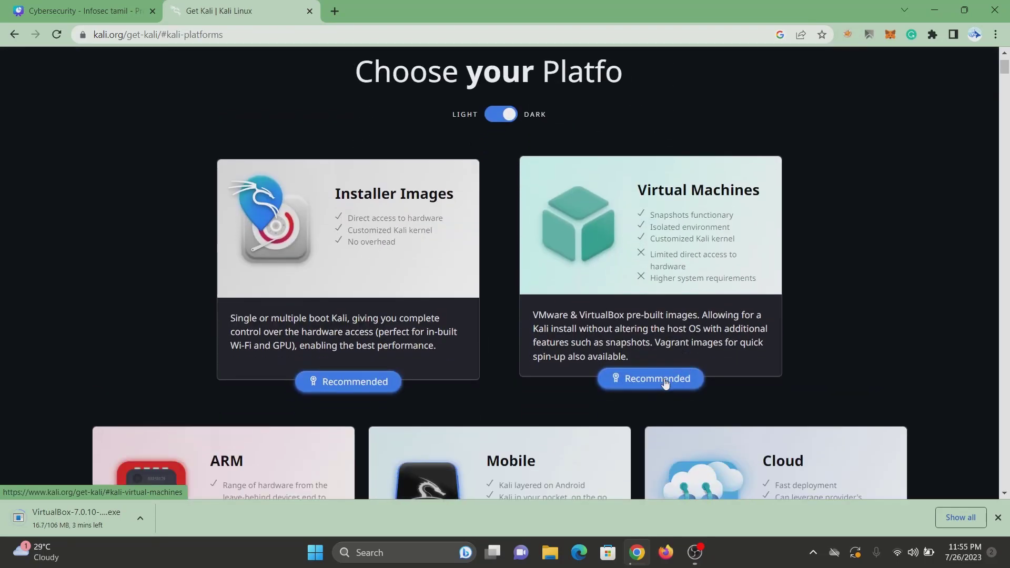
left_click(661, 380)
scroll(625, 290, "down", 5)
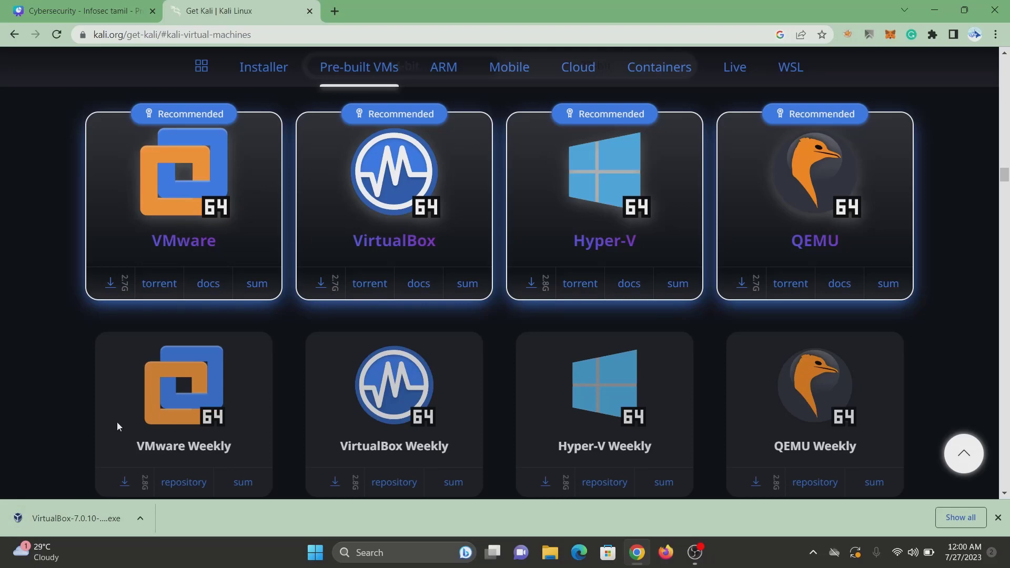
Request the recommended 64-bit VirtualBox image of Kali Linux and cancel saving it
left_click(324, 287)
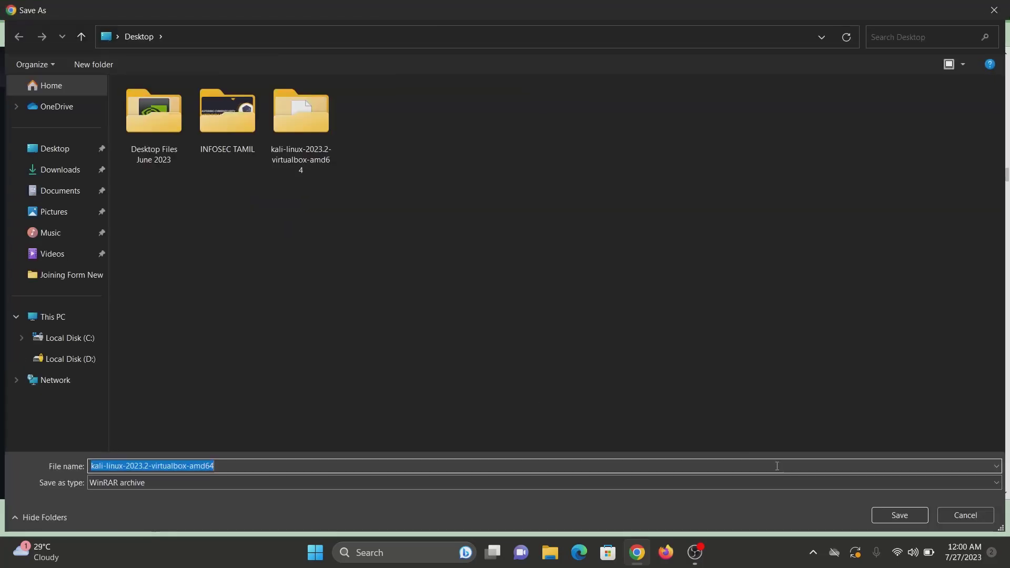
left_click(955, 520)
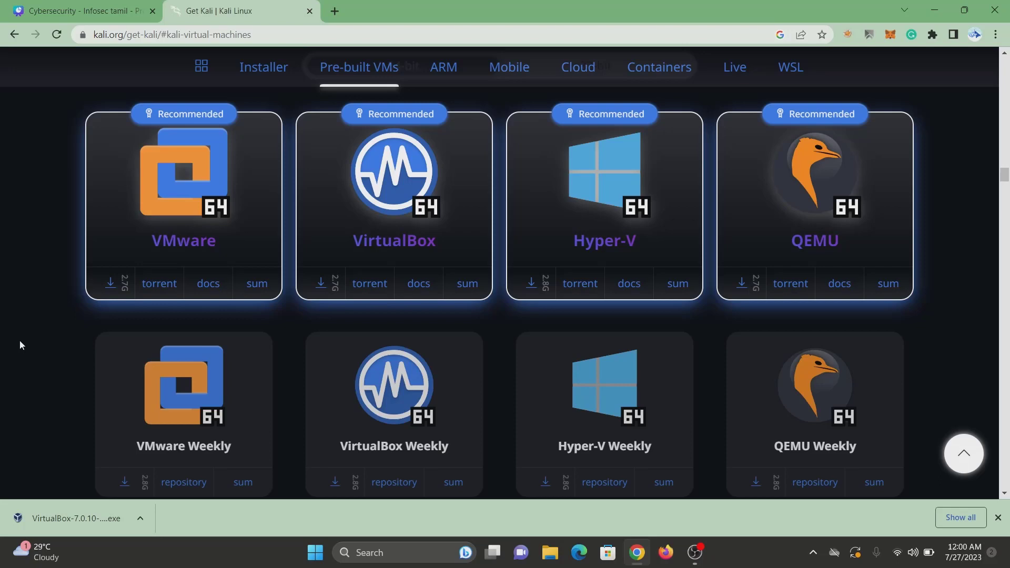
Run the downloaded VirtualBox installer and install version 7.0.10 with the default features and location, accepting the network interfaces warning
left_click(87, 520)
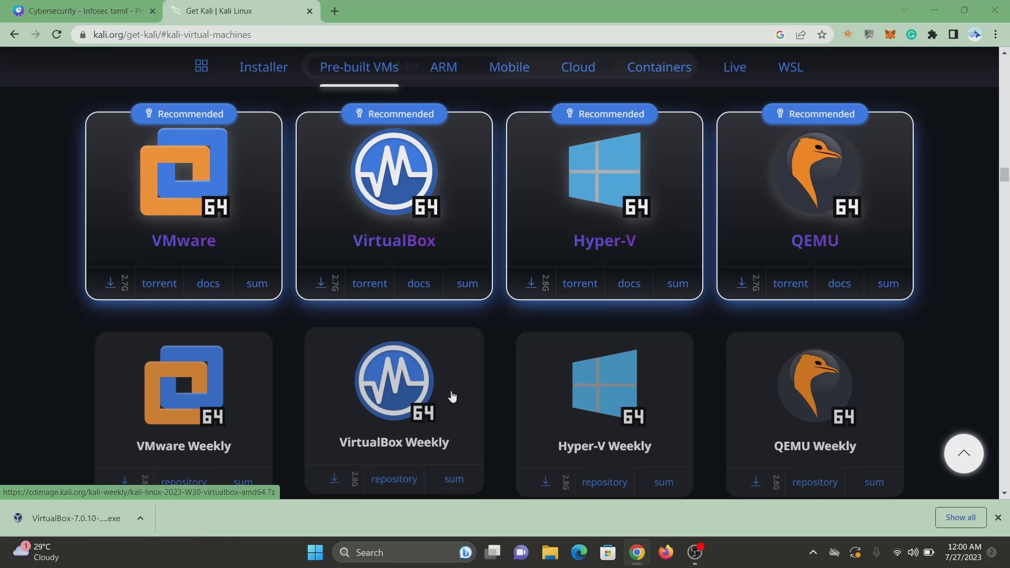
left_click(935, 10)
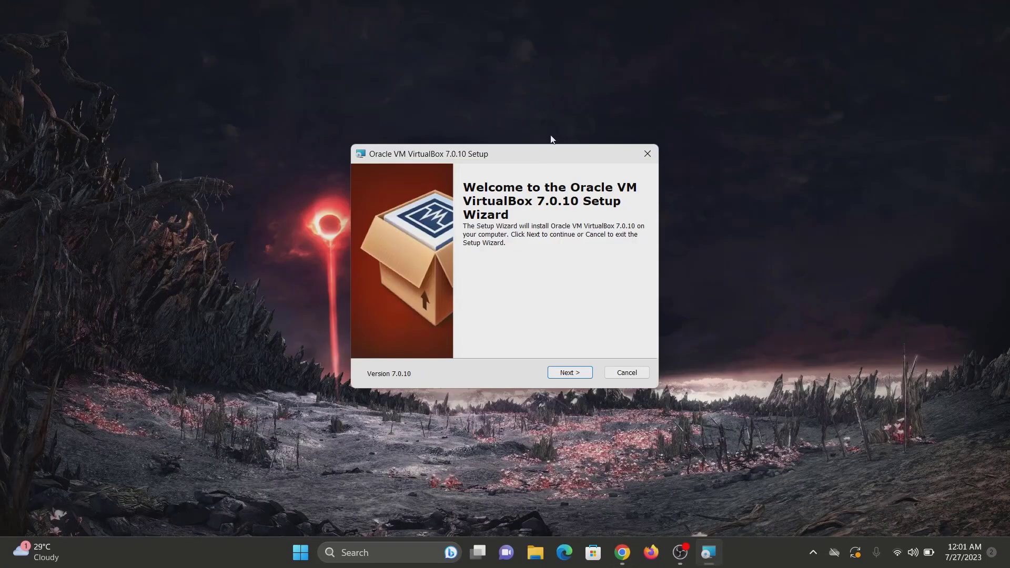
left_click(571, 377)
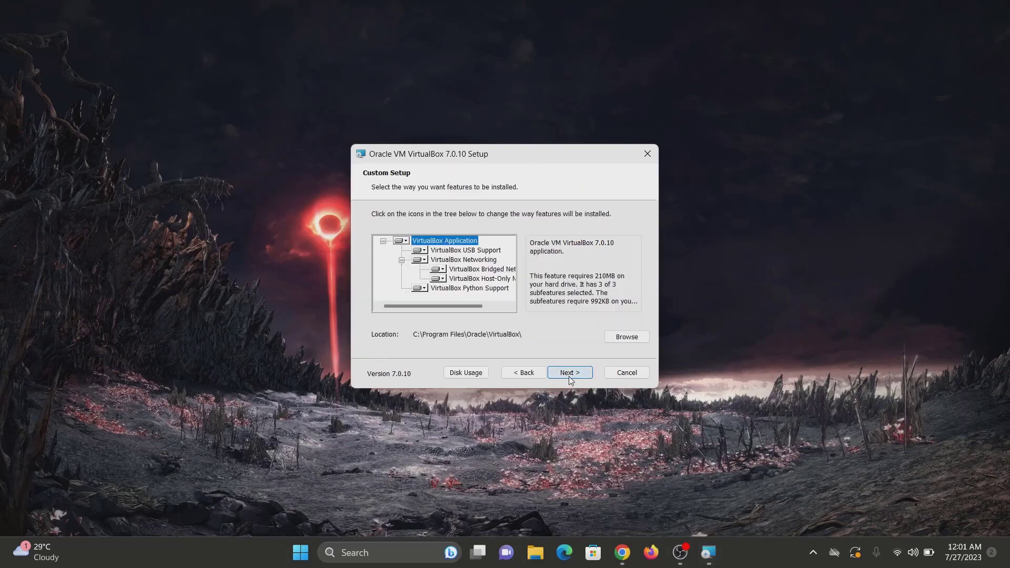
left_click(571, 378)
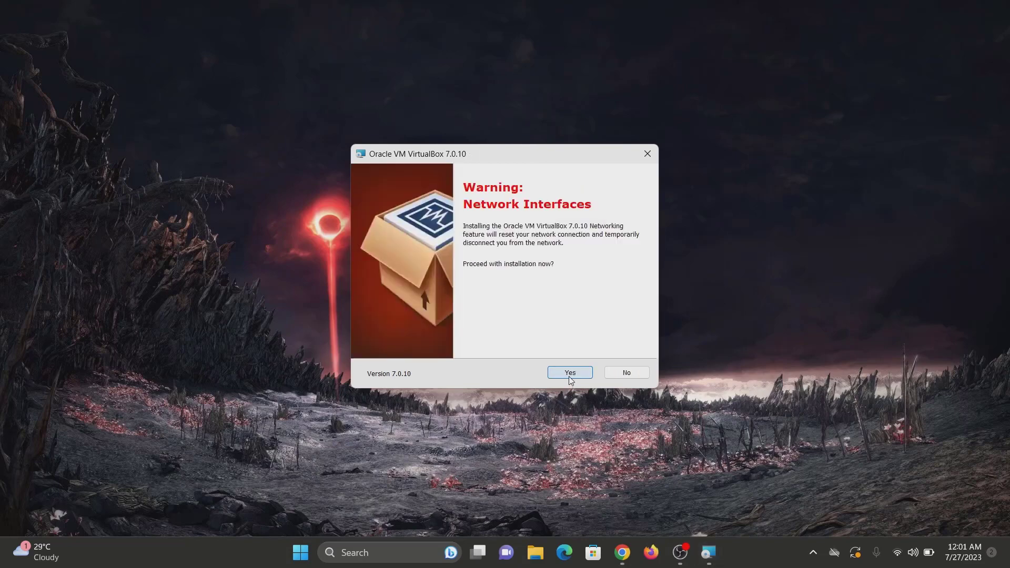
left_click(571, 375)
left_click(570, 375)
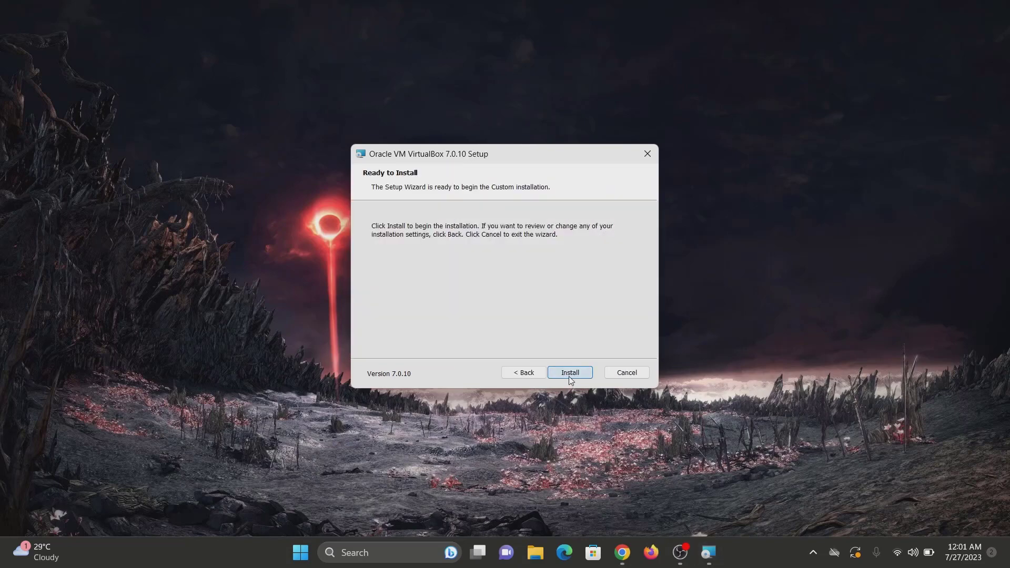
left_click(569, 374)
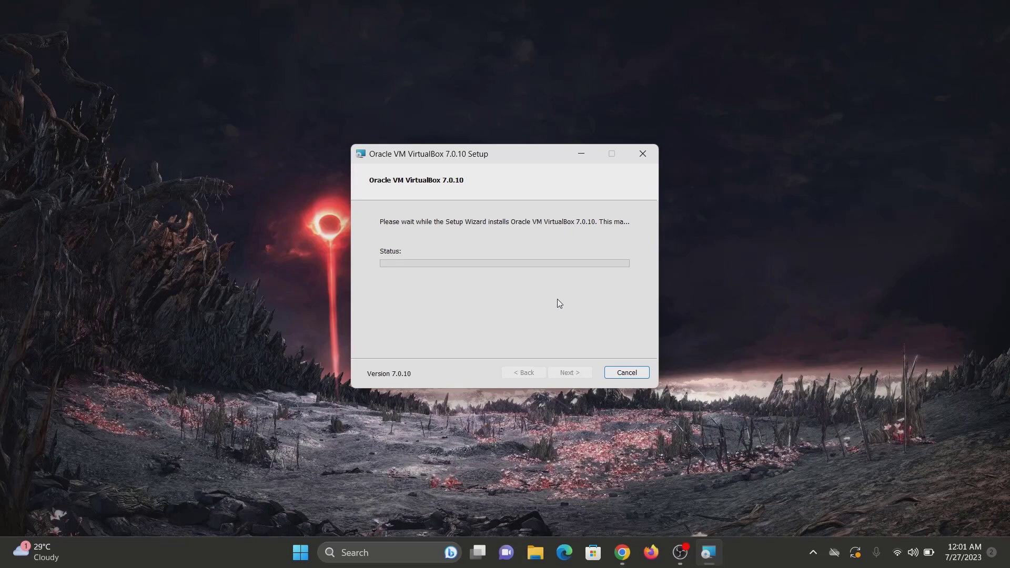
left_click(572, 373)
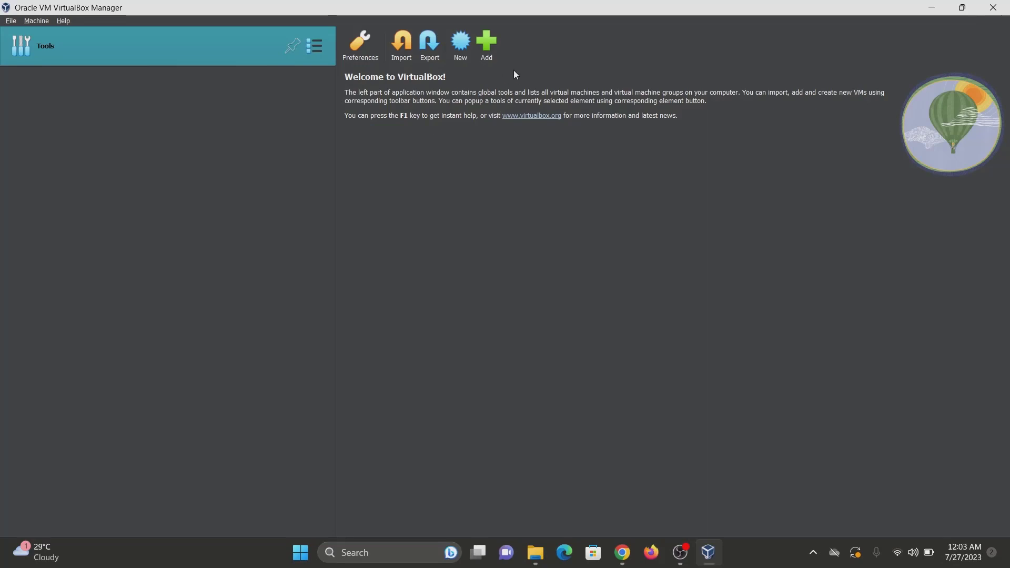
Start a new virtual machine named KALI LINUX with type Linux and version Debian 11 Bullseye (64-bit), and continue to its hardware settings
left_click(461, 44)
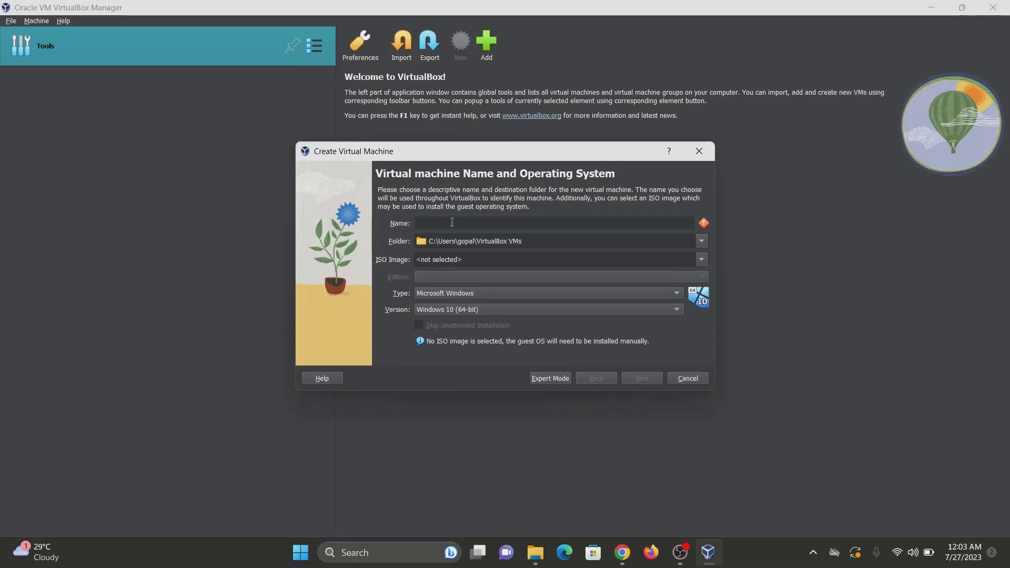
type("KAL ")
type(" LINUX")
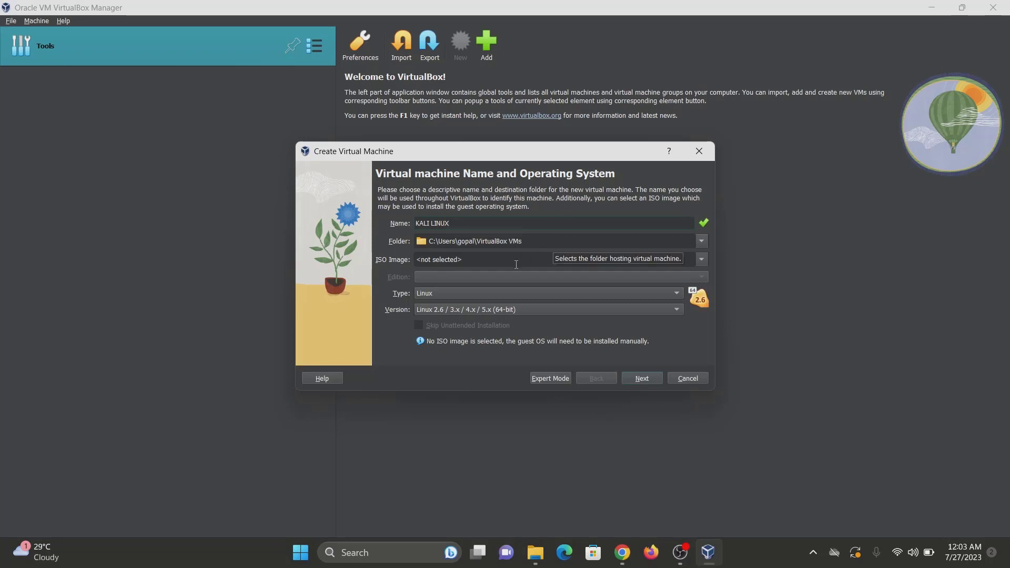
left_click(463, 307)
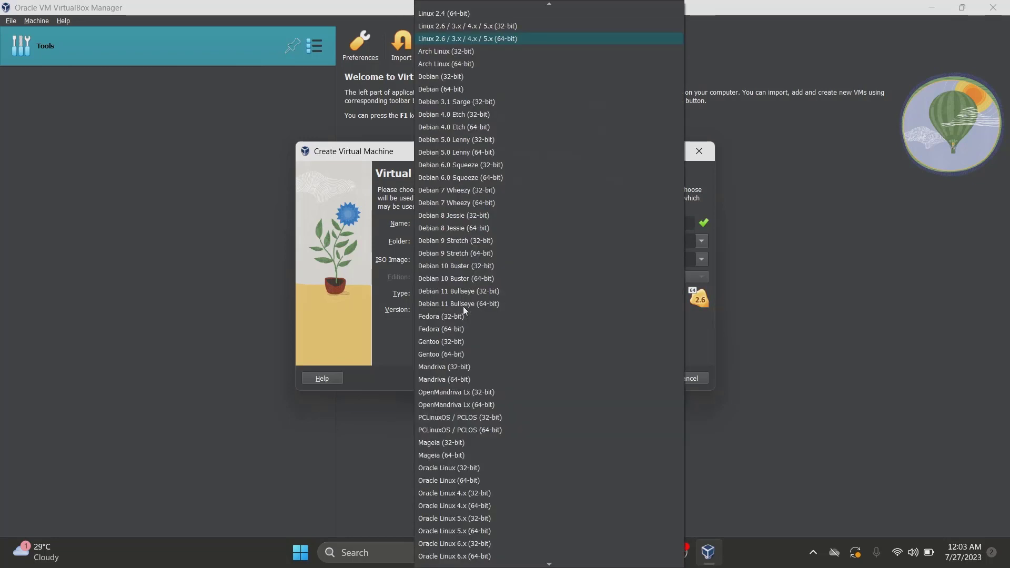
left_click(462, 304)
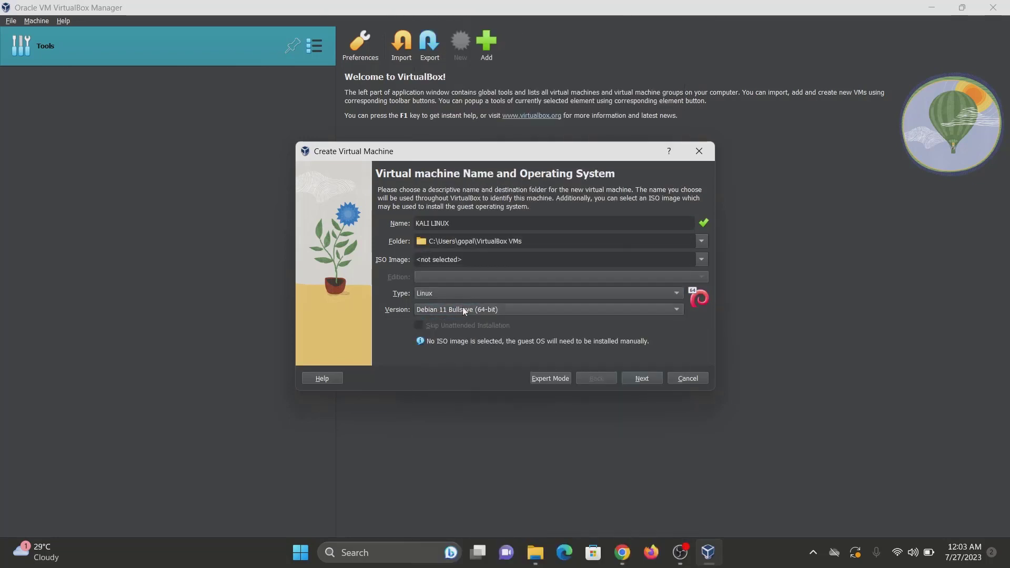
left_click(513, 313)
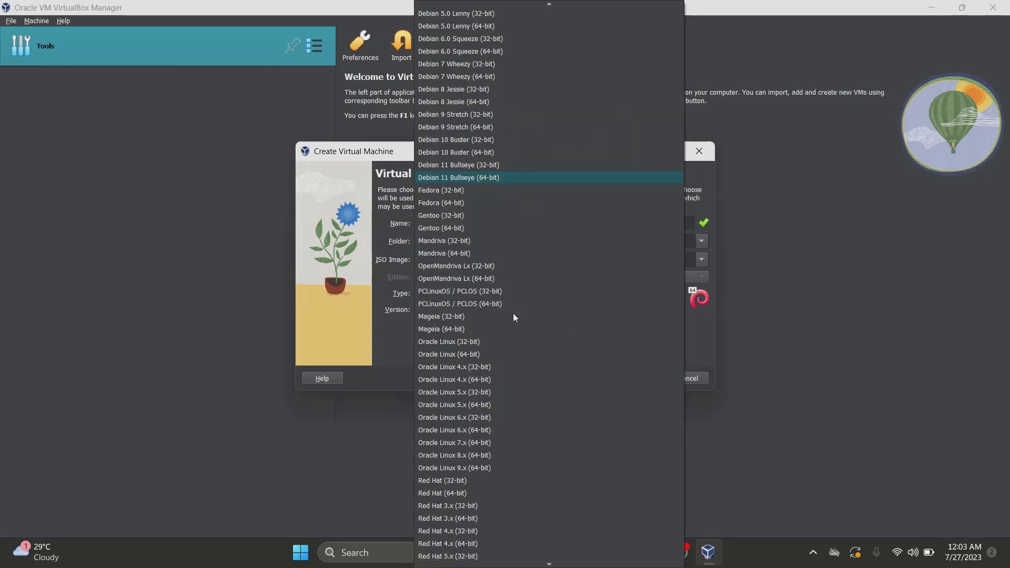
left_click(488, 178)
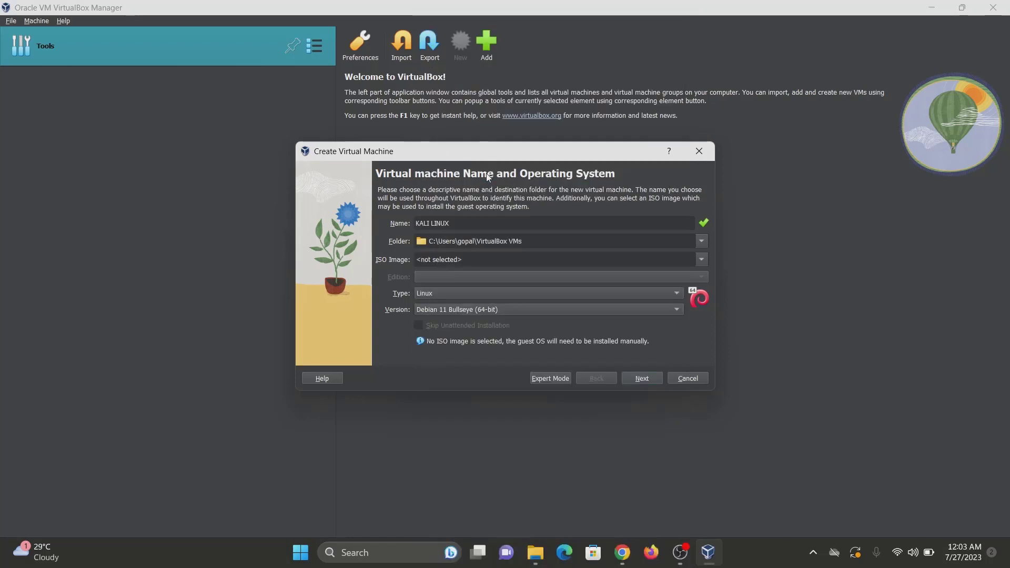
left_click(648, 377)
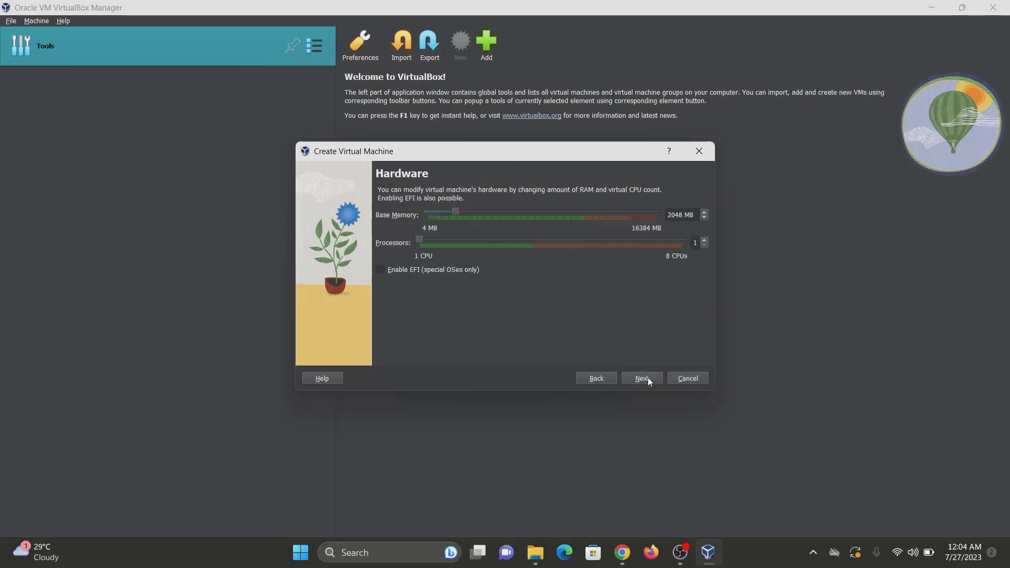
Increase the new virtual machine's base memory and processor count, and continue to the virtual hard disk settings
left_click(480, 212)
mouse_move(481, 211)
left_mouse_down()
mouse_move(502, 211)
mouse_move(497, 218)
left_mouse_up()
left_click(493, 240)
left_click(636, 378)
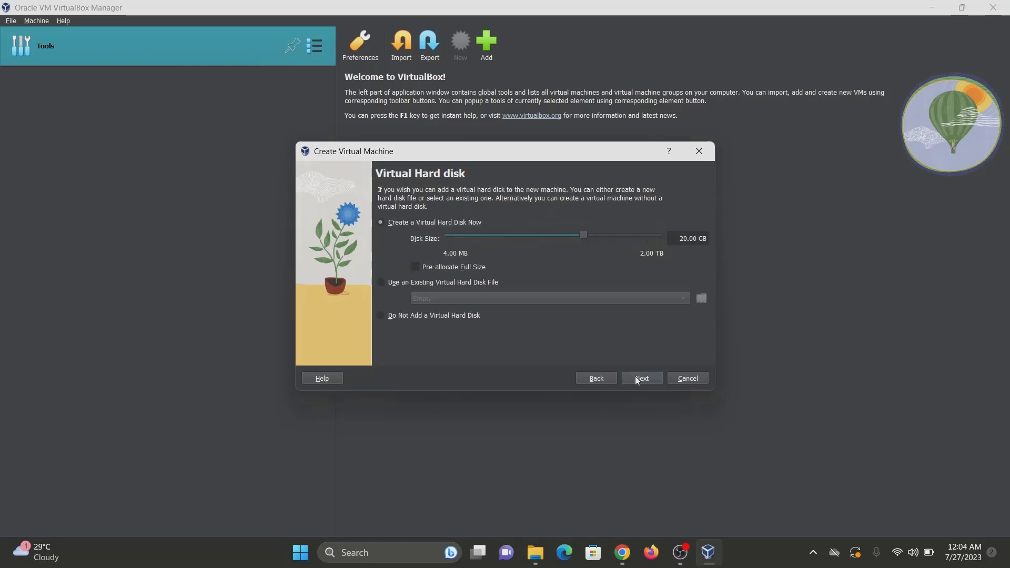
Choose to use an existing virtual hard disk file and check the Desktop folder kali-linux-2023.2-virtualbox-amd64 for the disk image
left_click(443, 283)
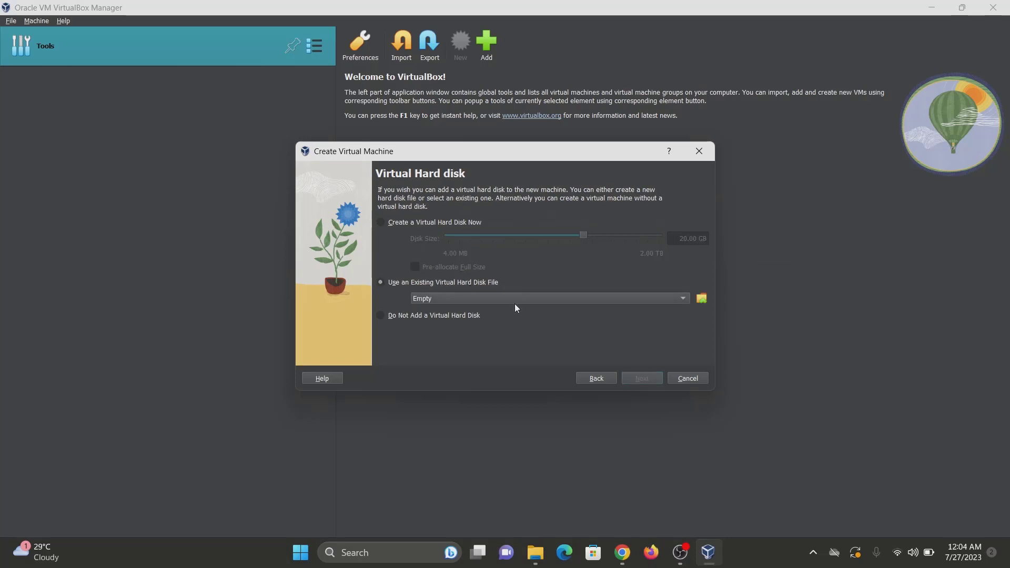
left_click(535, 553)
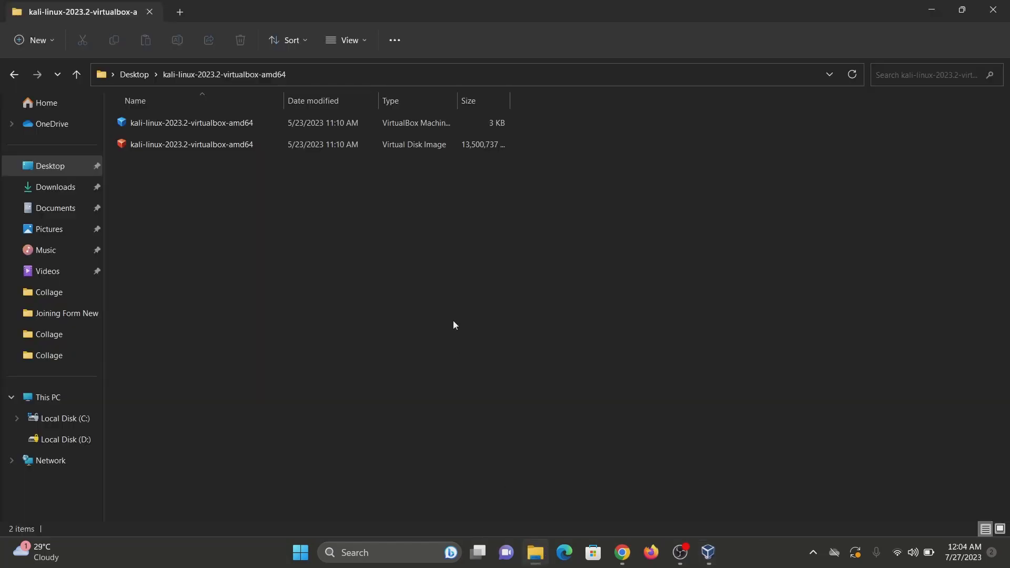
left_click(138, 74)
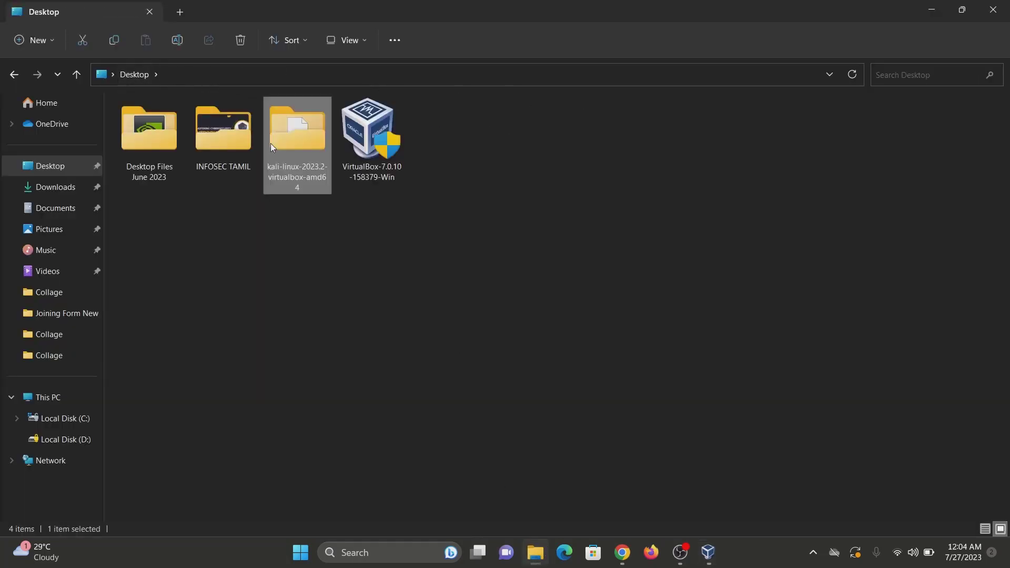
double_click(285, 175)
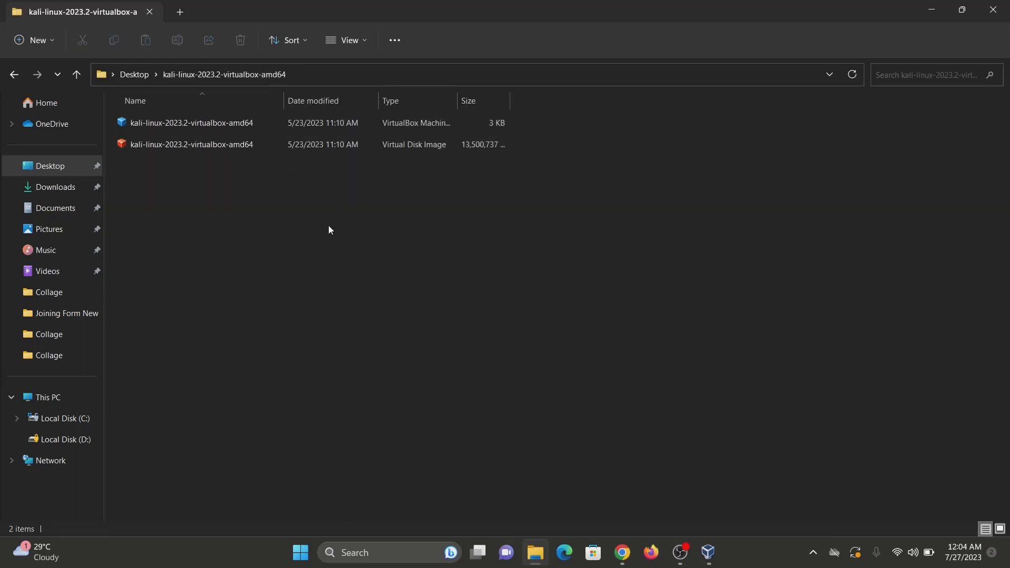
left_click(933, 11)
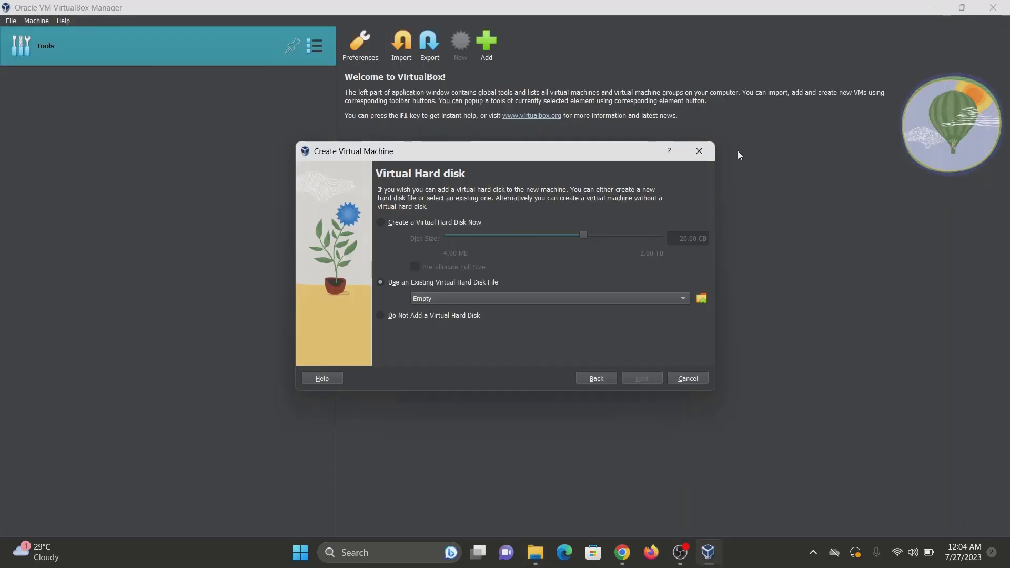
Open the hard disk selector for the existing disk file and close it without choosing a disk
left_click(702, 299)
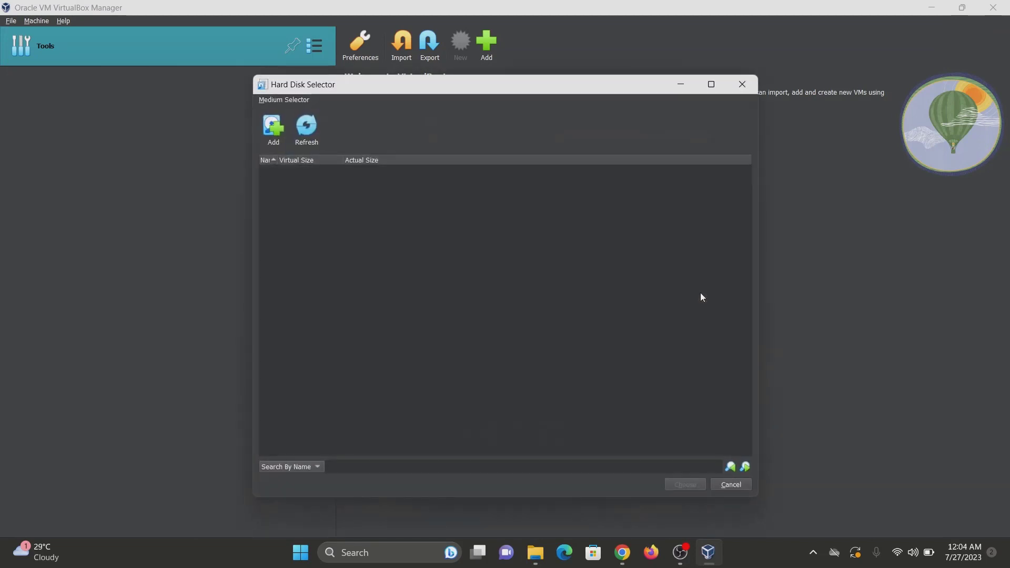
left_click(732, 91)
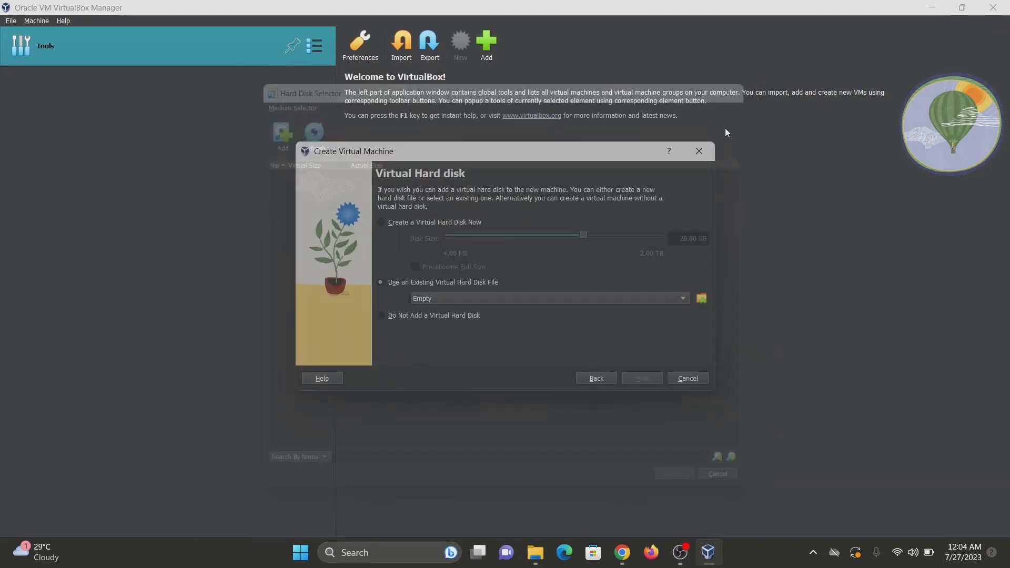
Add the disk image kali-linux-2023.2-virtualbox-amd64 from its folder on the Desktop to the hard disk selector
left_click(702, 298)
left_click(281, 136)
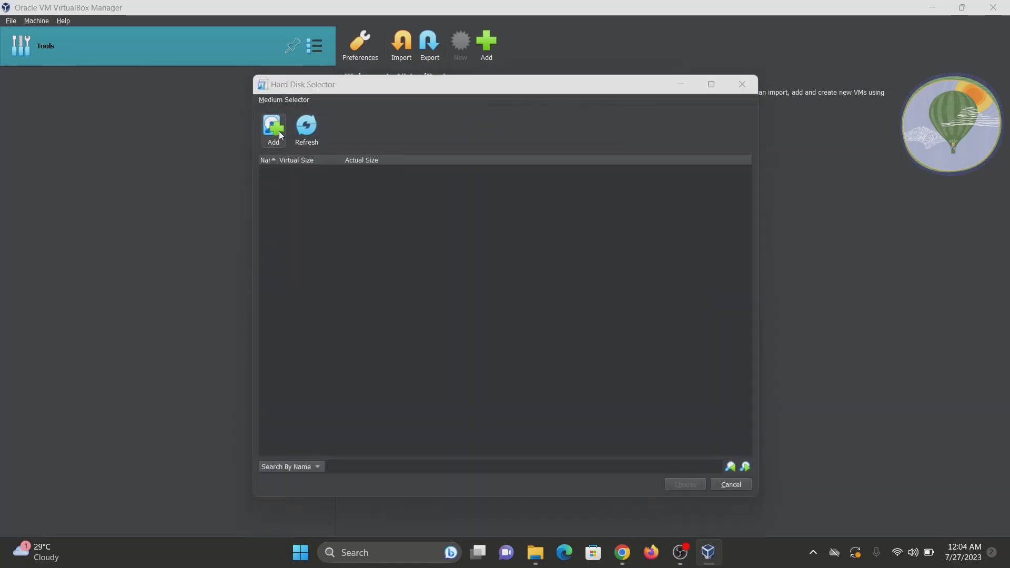
left_click(324, 226)
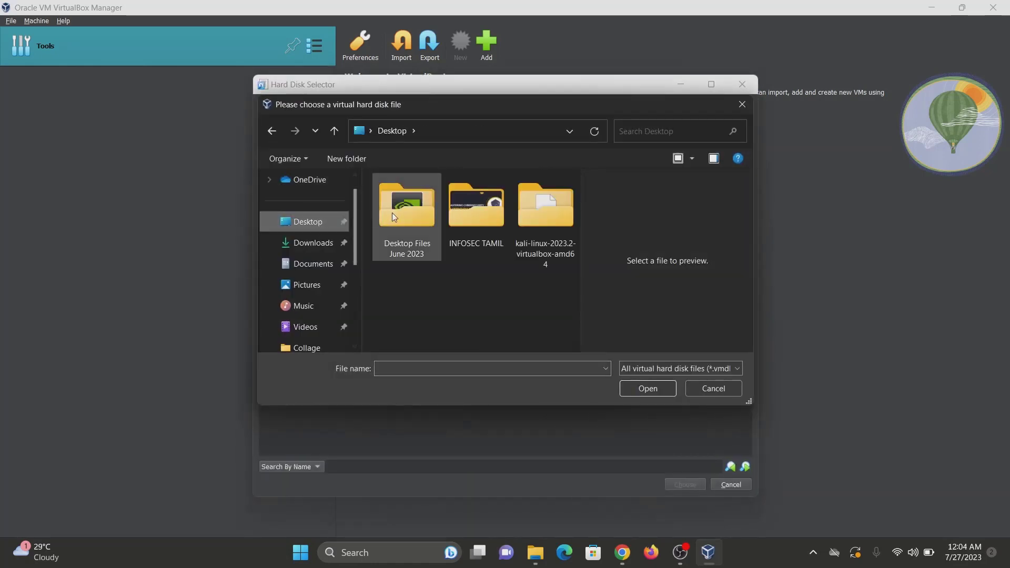
double_click(526, 219)
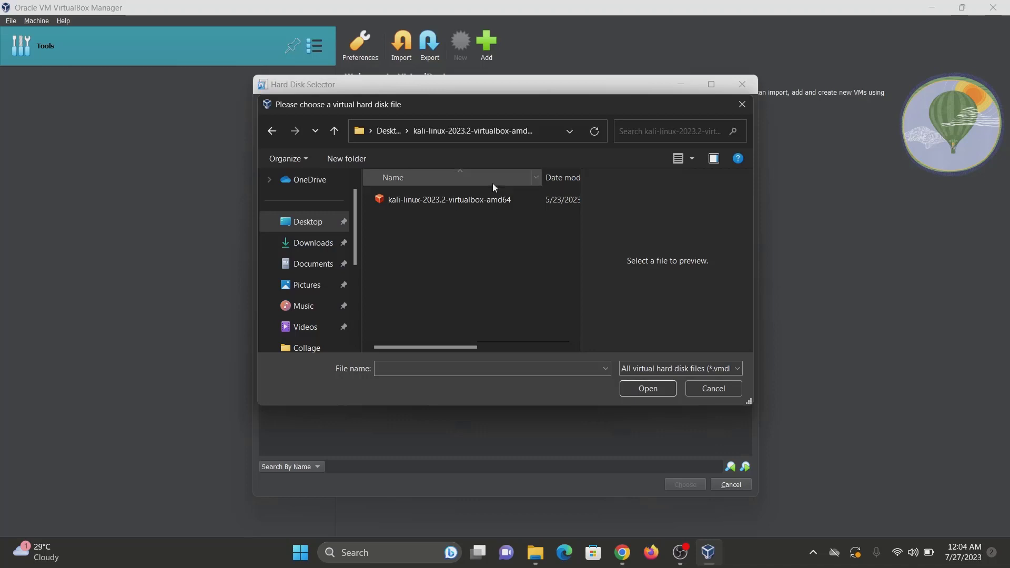
left_click(443, 206)
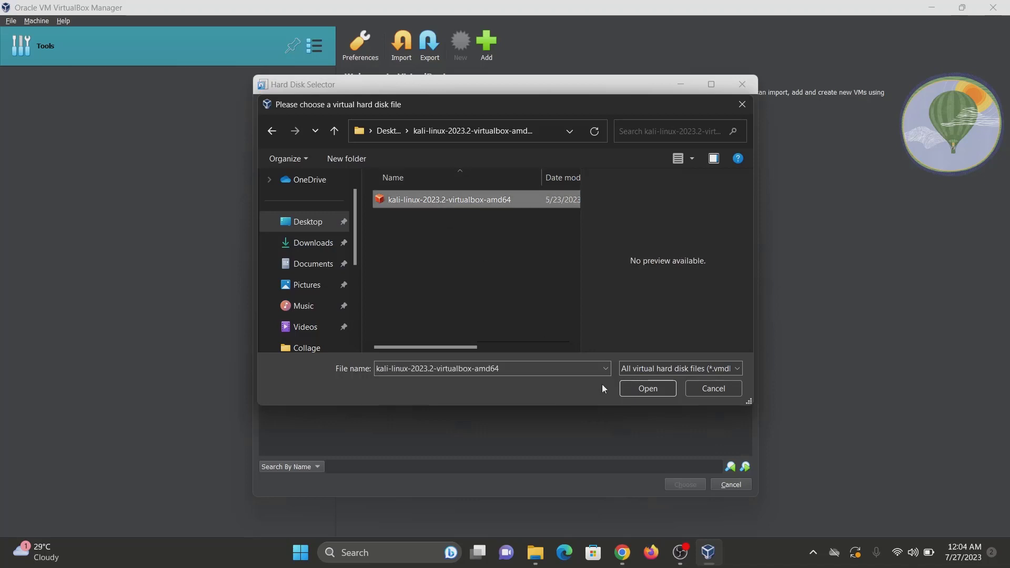
left_click(633, 389)
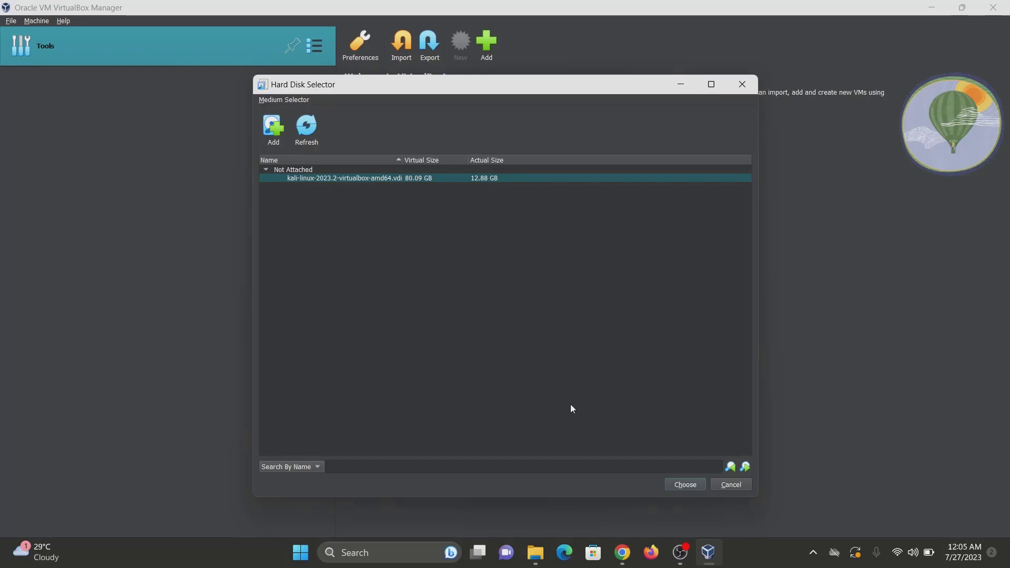
Choose the kali-linux-2023.2-virtualbox-amd64.vdi disk for the new machine and finish creating the virtual machine
left_click(687, 489)
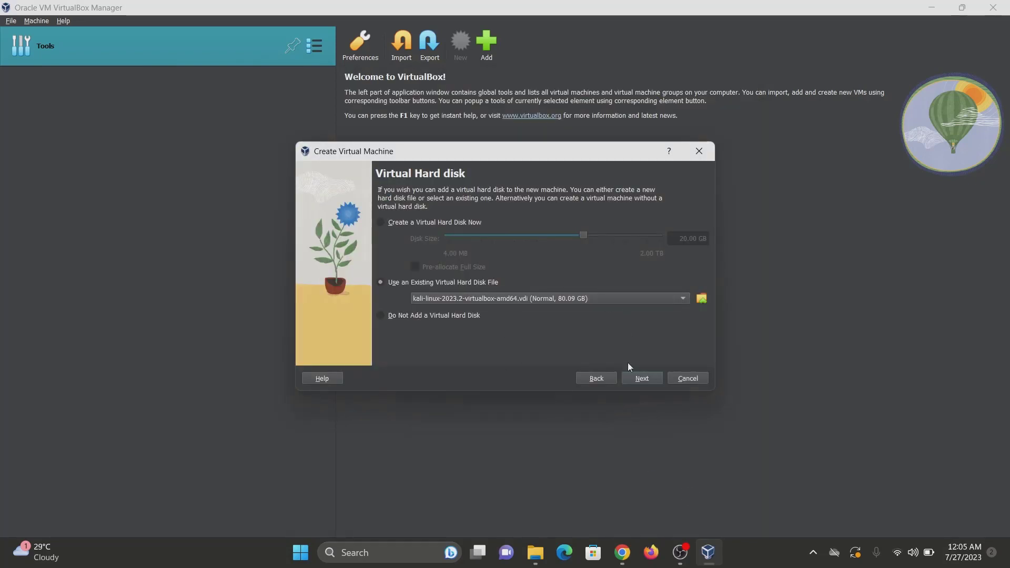
left_click(645, 383)
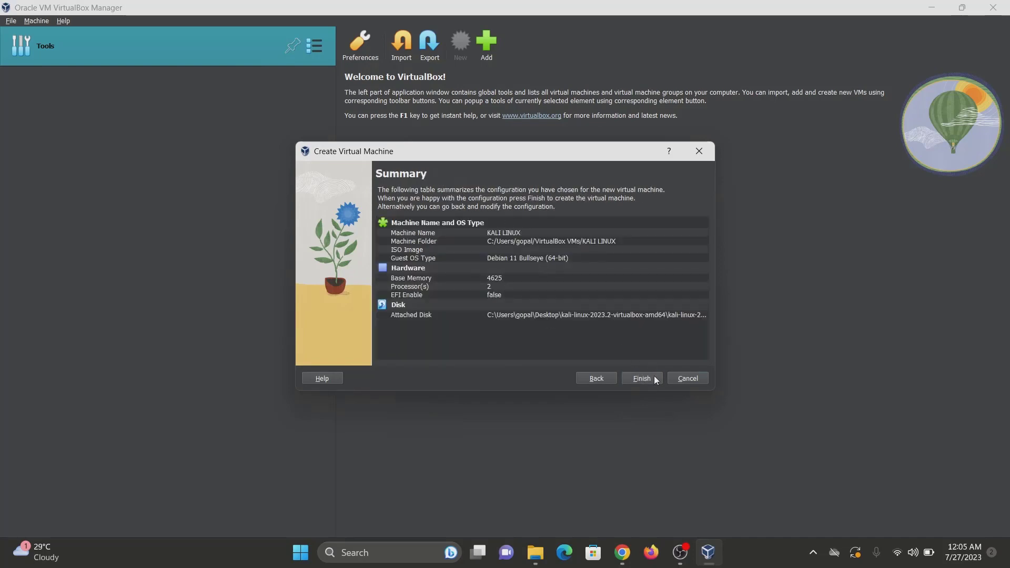
left_click(643, 378)
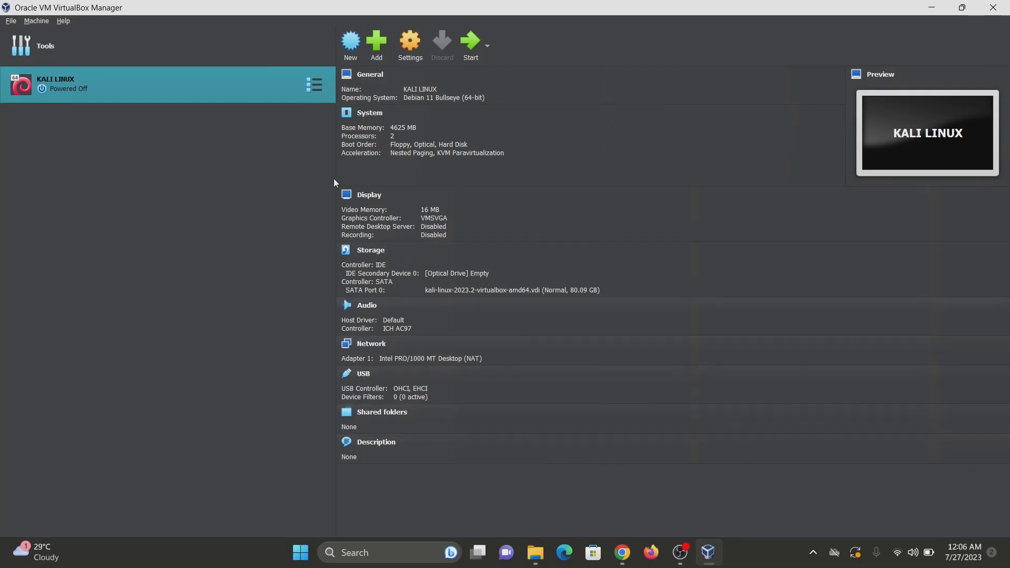
Start the KALI LINUX virtual machine in a maximized window and let it capture the mouse and keyboard
double_click(246, 87)
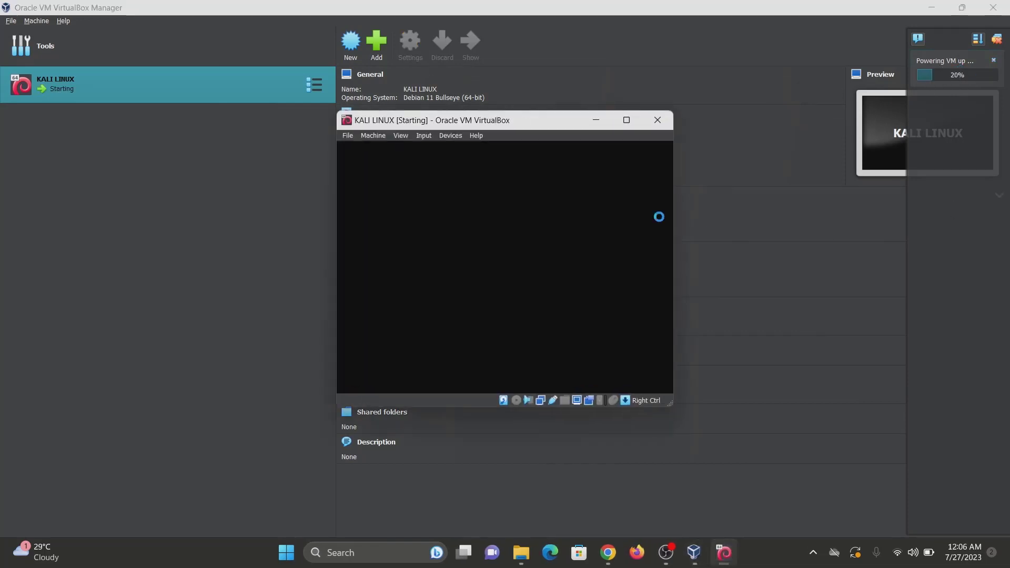
left_click(633, 116)
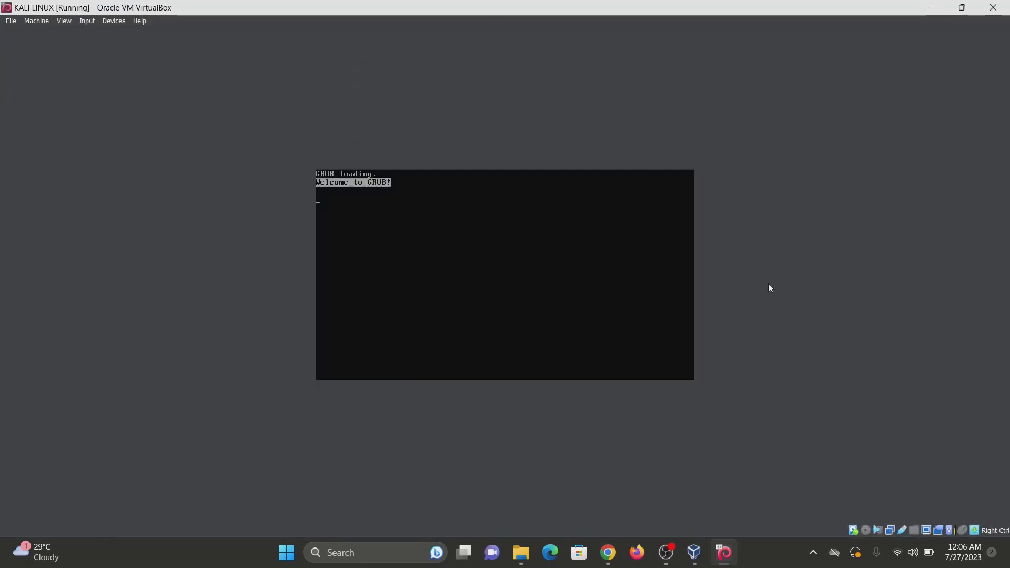
left_click(617, 298)
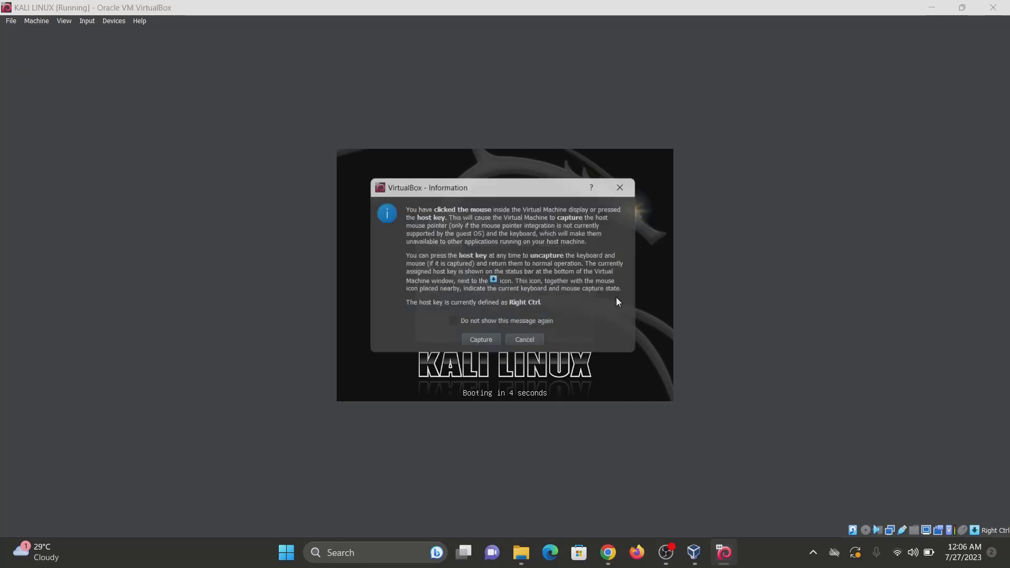
left_click(481, 340)
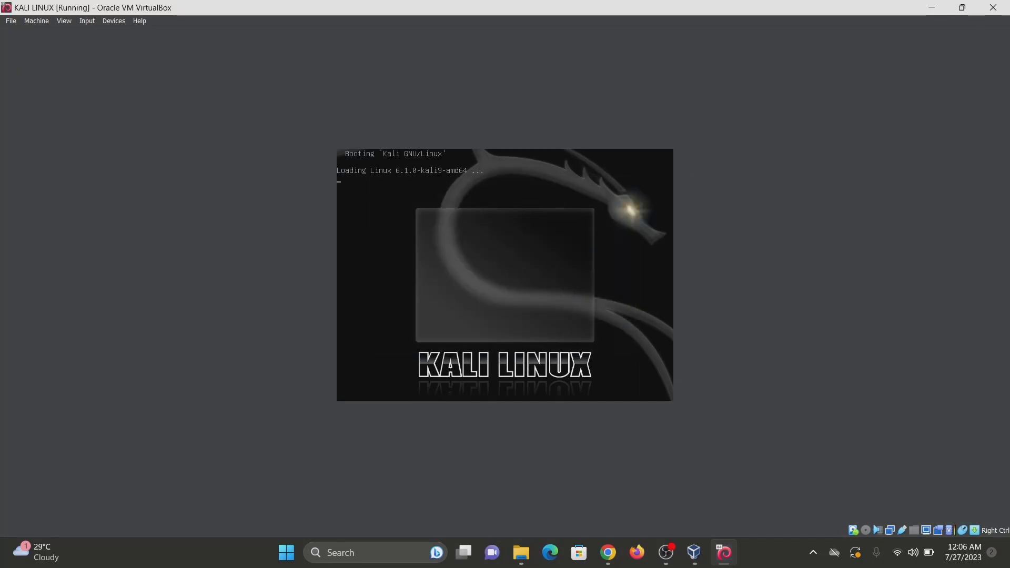
Release the mouse from the virtual machine and capture it again, dismissing the mouse integration notification
key("Control_R")
left_click(562, 210)
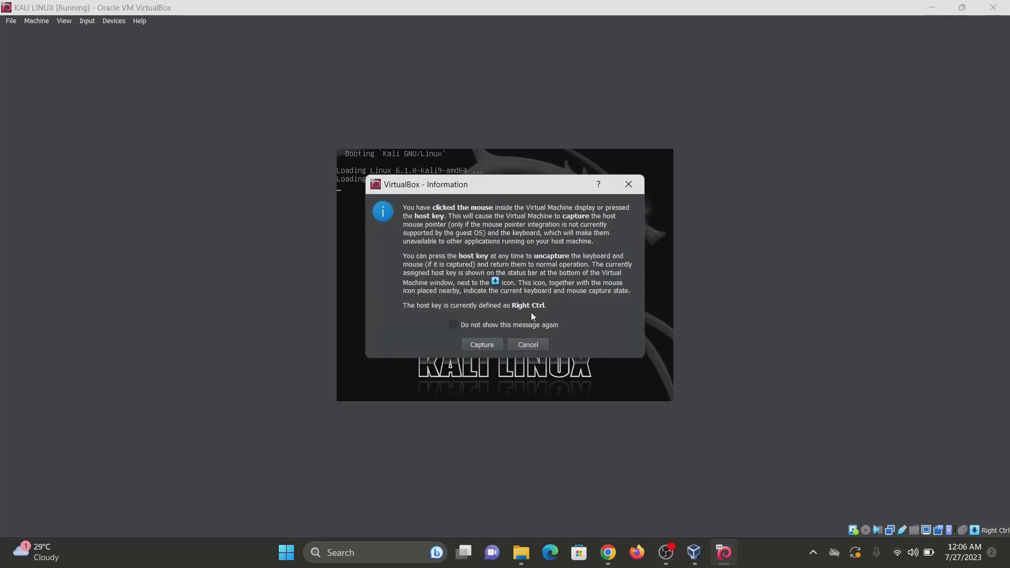
left_click(490, 343)
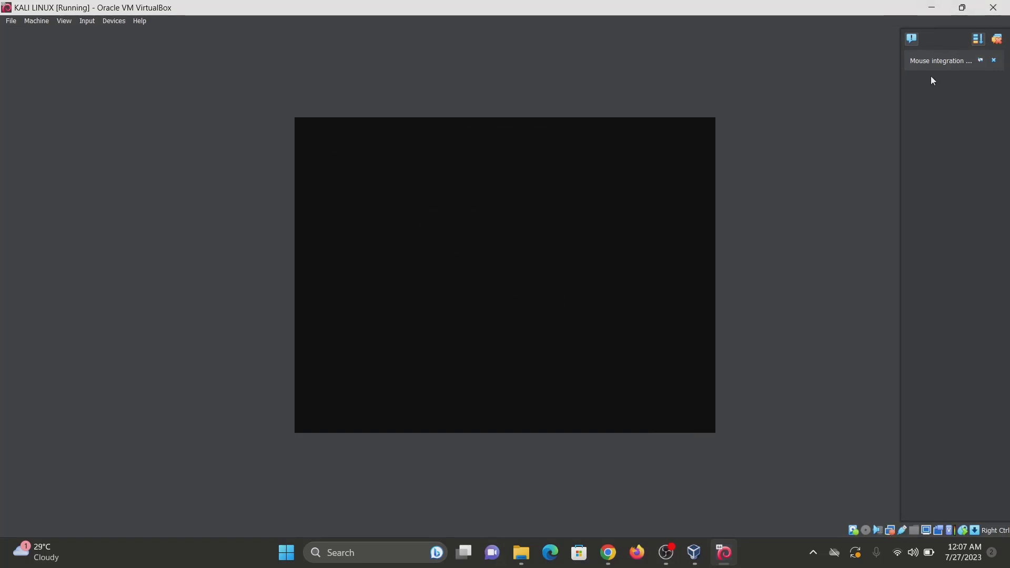
left_click(994, 61)
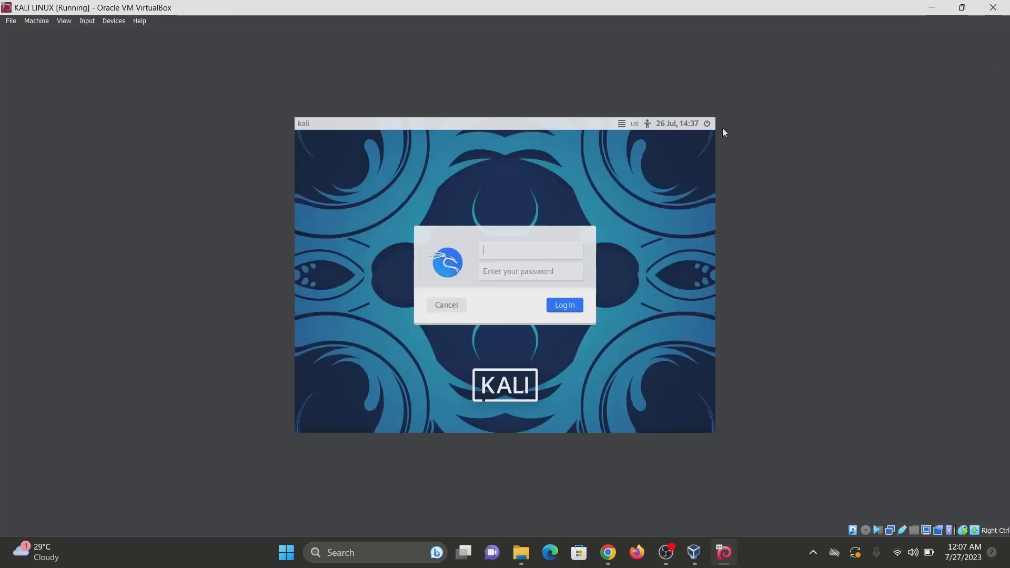
Log in to the Kali guest with the username kali and the account password
type("kali")
key("Tab")
type("kali")
left_click(557, 307)
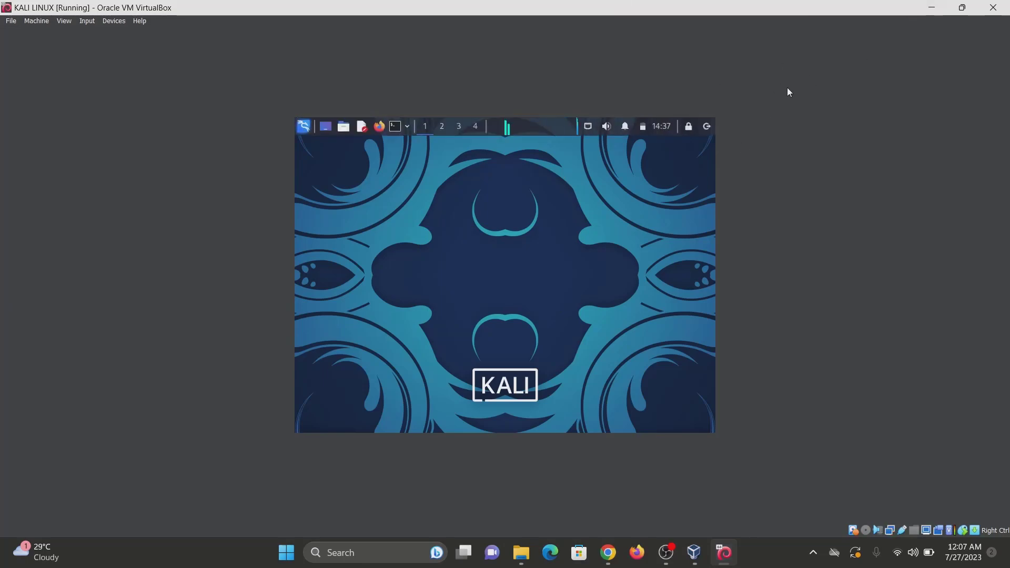
Restore the virtual machine window and maximize it again to fit the Kali desktop to the full window
left_click(963, 8)
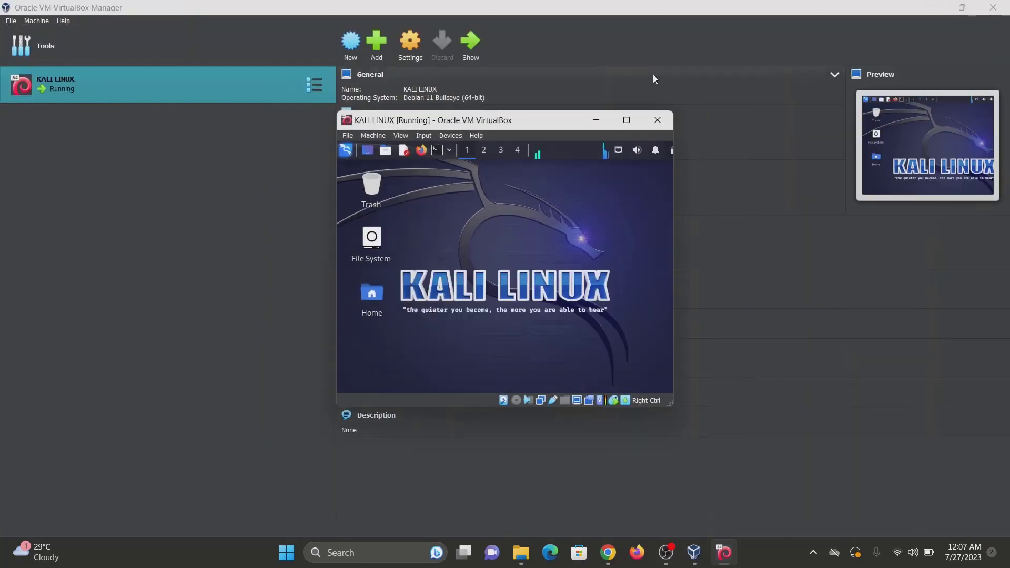
left_click(628, 120)
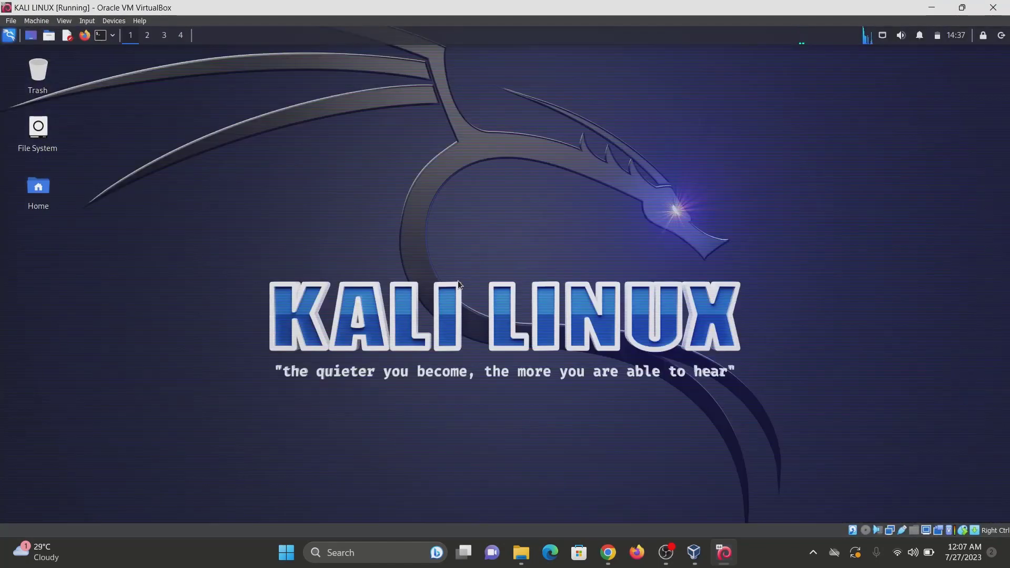